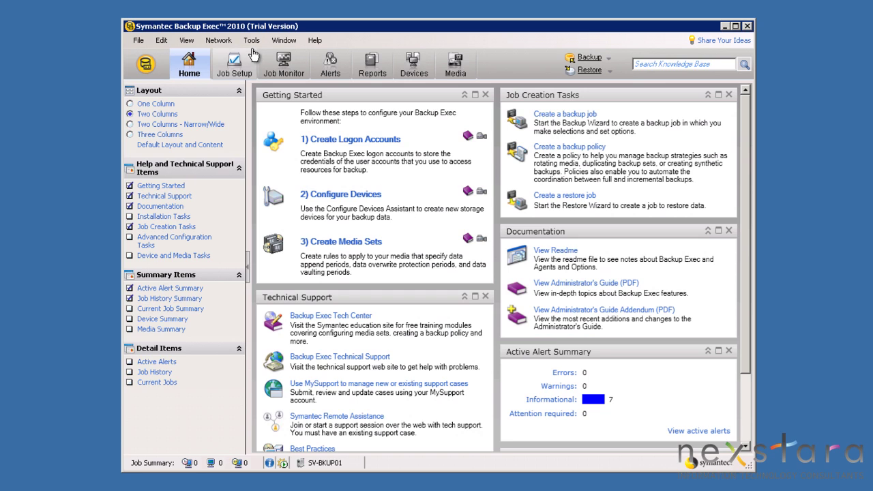
Start a remote install of Remote Agent for Windows Systems on a single added server
left_click(251, 42)
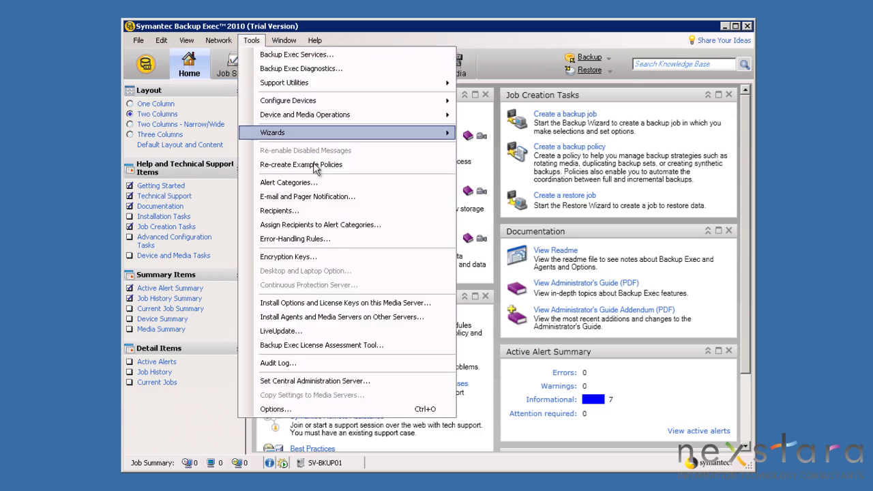
left_click(321, 317)
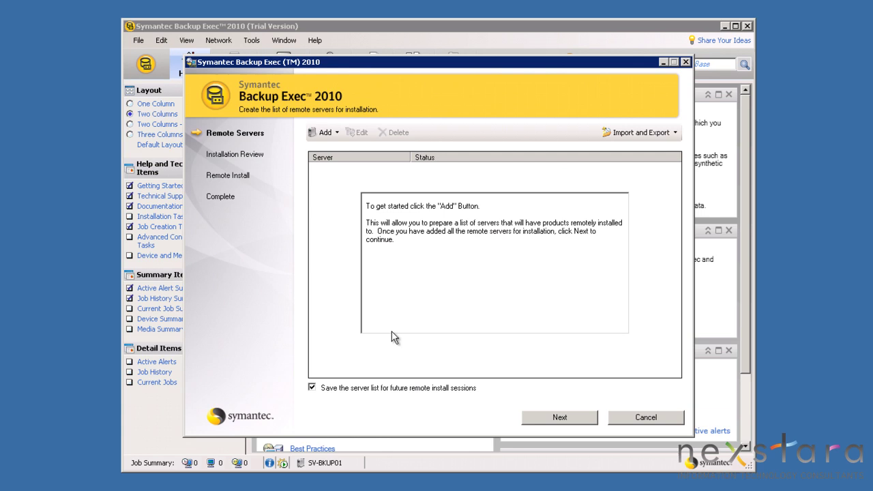
left_click(325, 132)
left_click(340, 148)
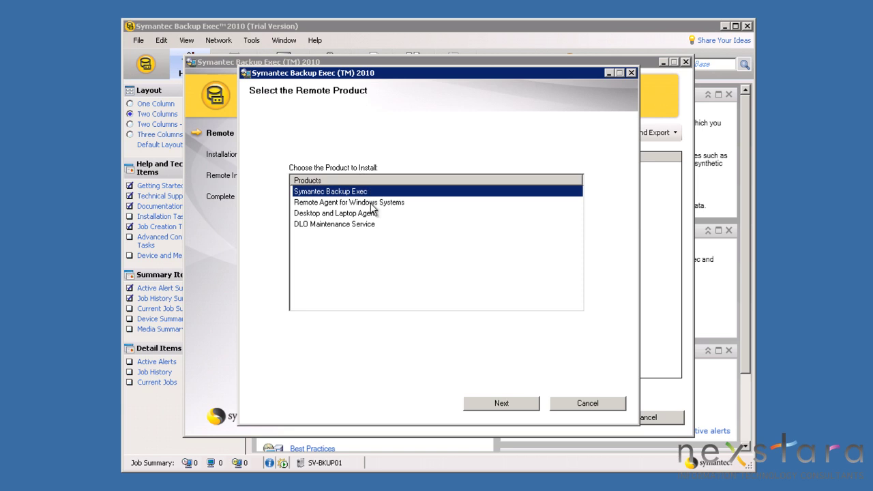
left_click(371, 205)
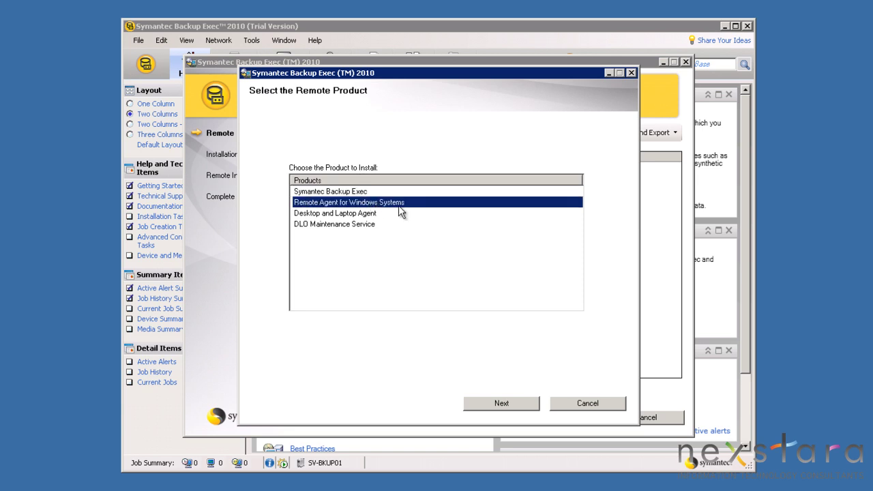
left_click(502, 404)
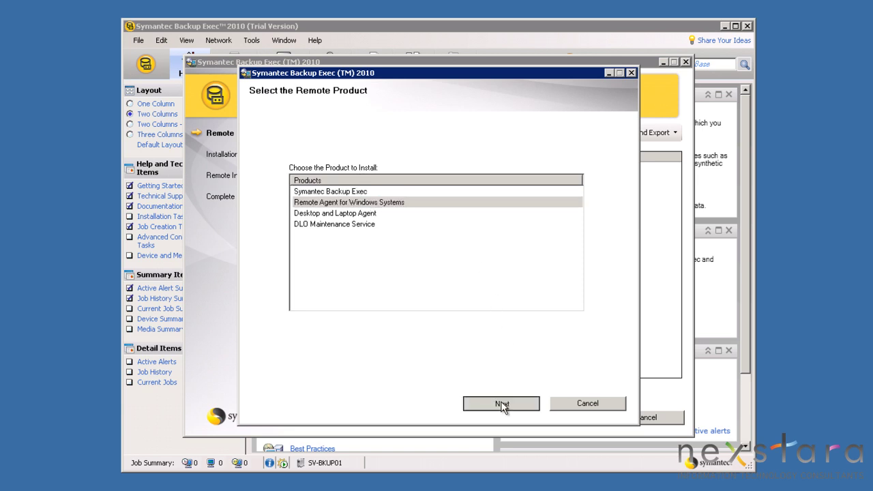
Enter the Administrator user name, its password and the NEXSTARA domain for sv-dc01.nexstara.local
type("Adm")
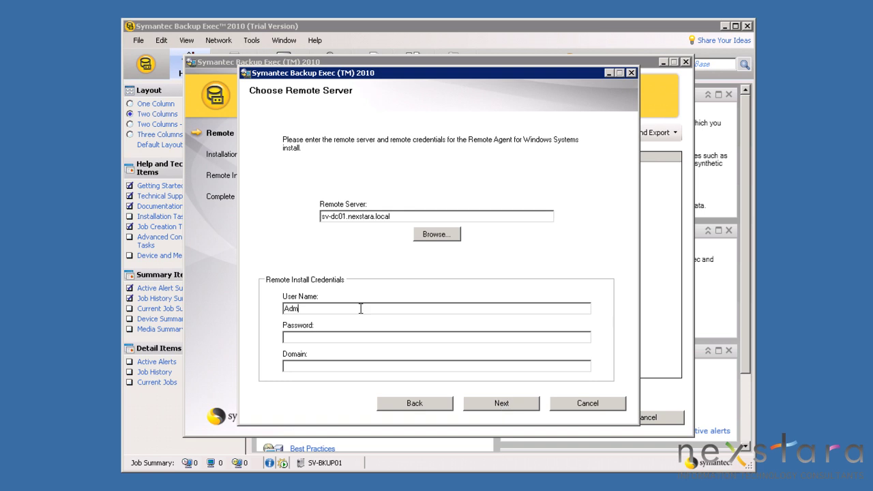
type("inistrator")
key("Tab")
type("*********")
key("Tab")
type("NEXSTA")
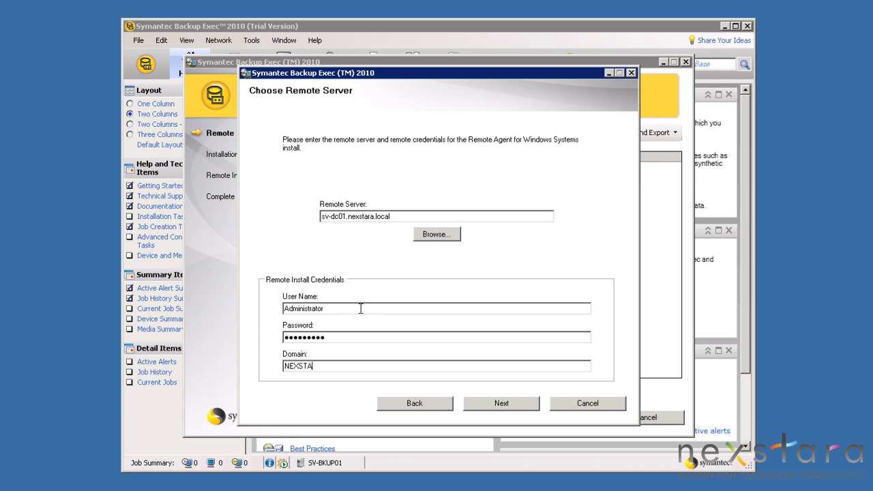
type("RA")
Add the Advanced Open File Option and keep SV-BKUP01 as the publishing media server
left_click(510, 405)
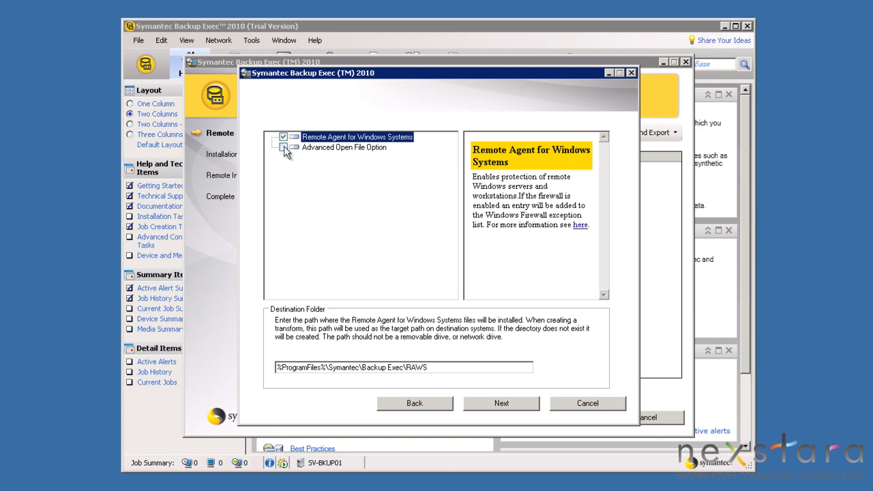
left_click(283, 147)
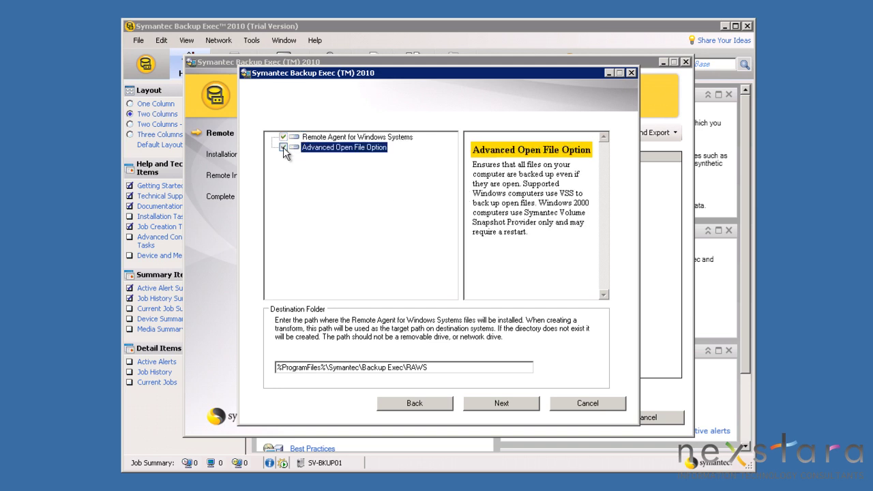
left_click(515, 404)
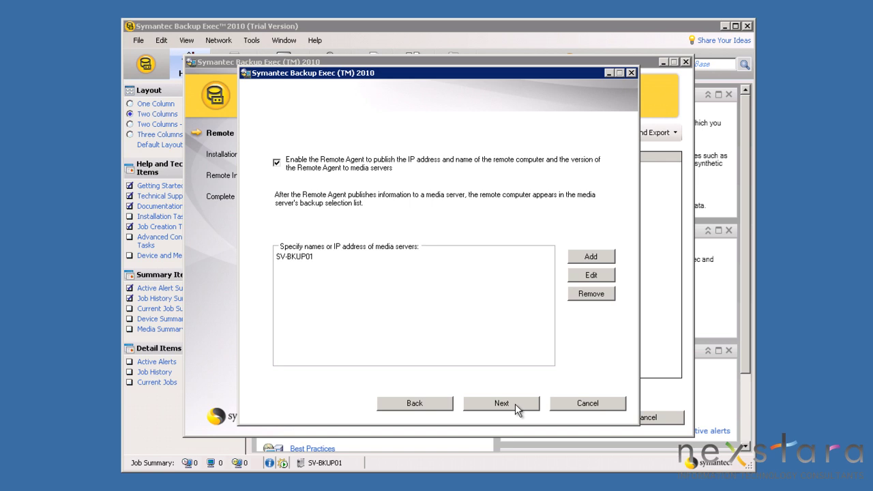
left_click(515, 403)
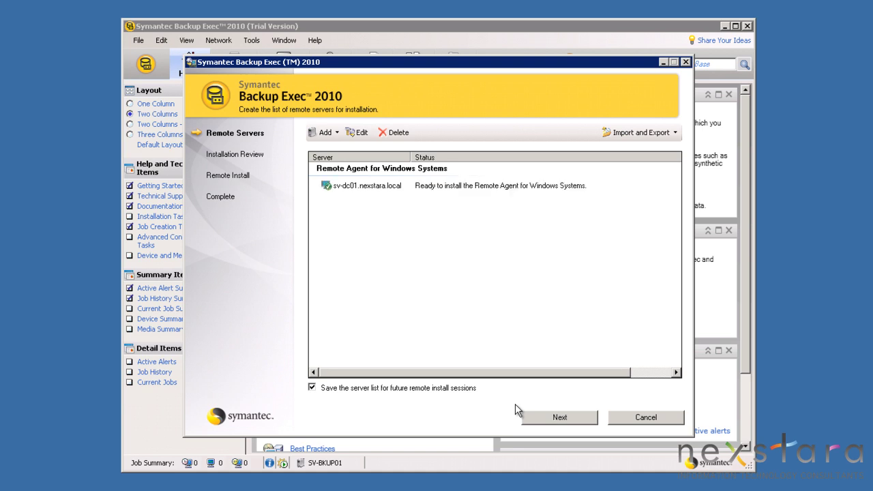
Run the Remote Agent install on sv-dc01 to 100% and uncheck View Readme
left_click(549, 419)
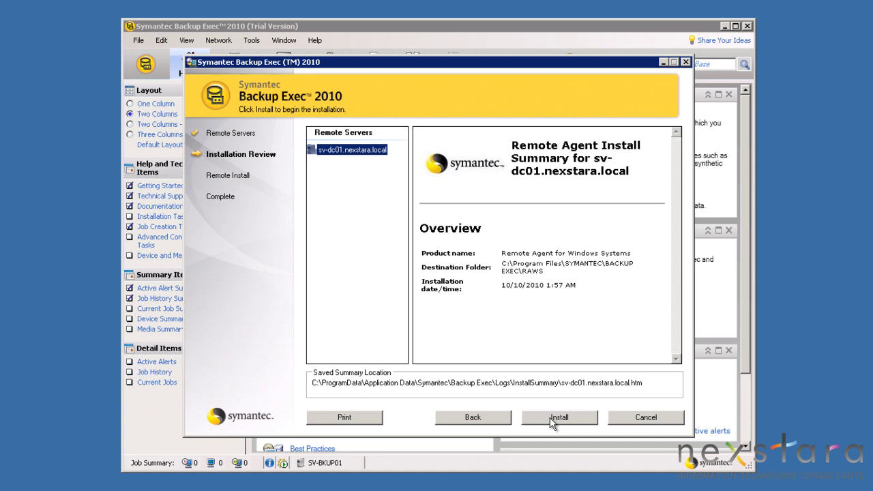
left_click(550, 418)
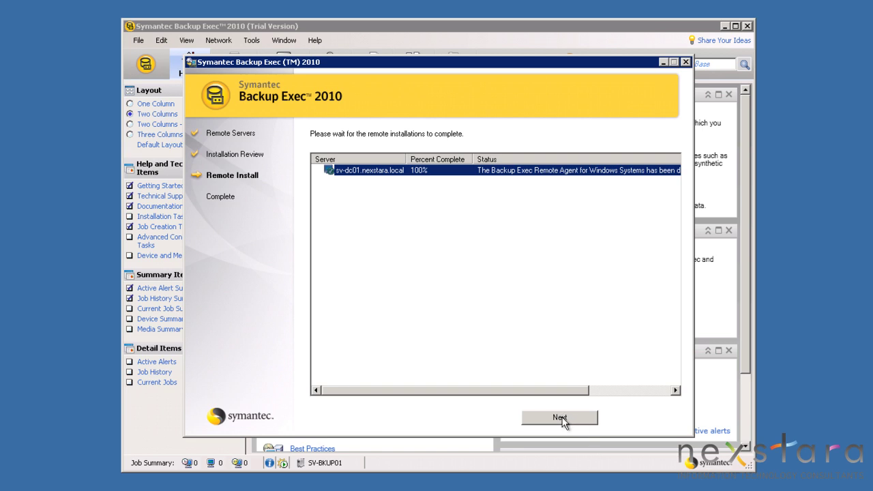
left_click(562, 418)
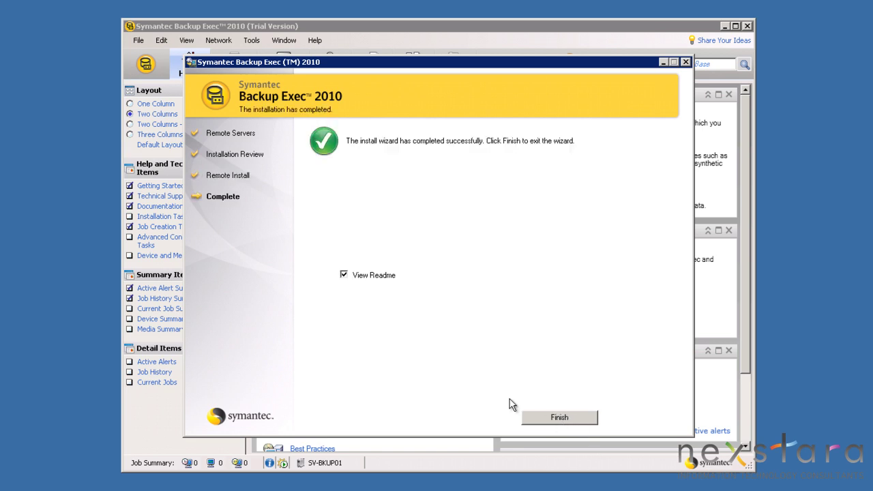
left_click(344, 276)
Open Network > Logon Accounts and widen the User name and Owner columns
left_click(559, 418)
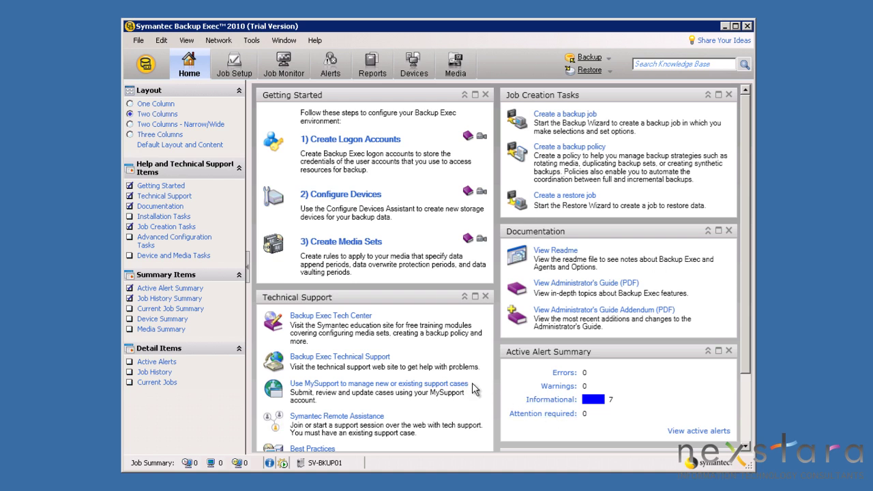
left_click(218, 42)
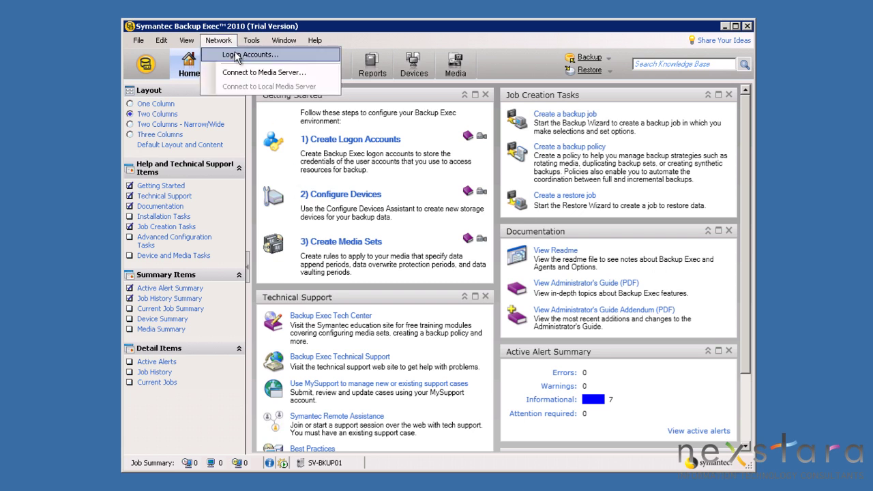
left_click(237, 54)
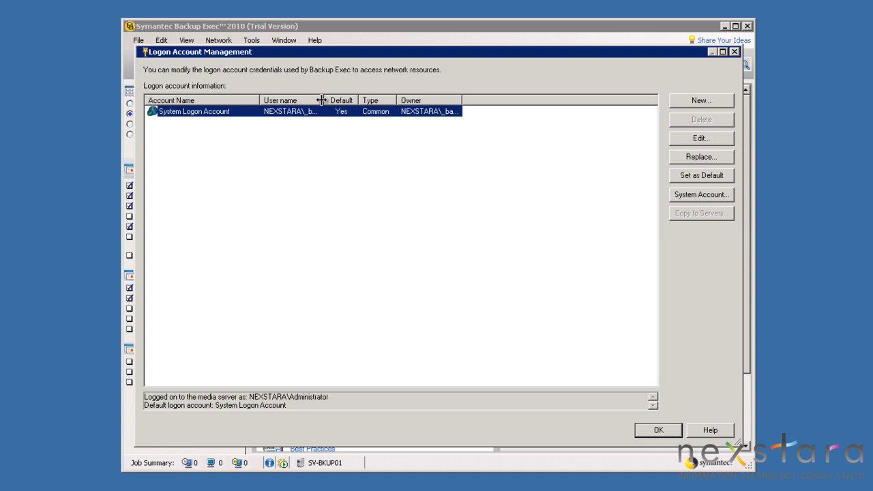
left_click_drag(321, 100, 378, 100)
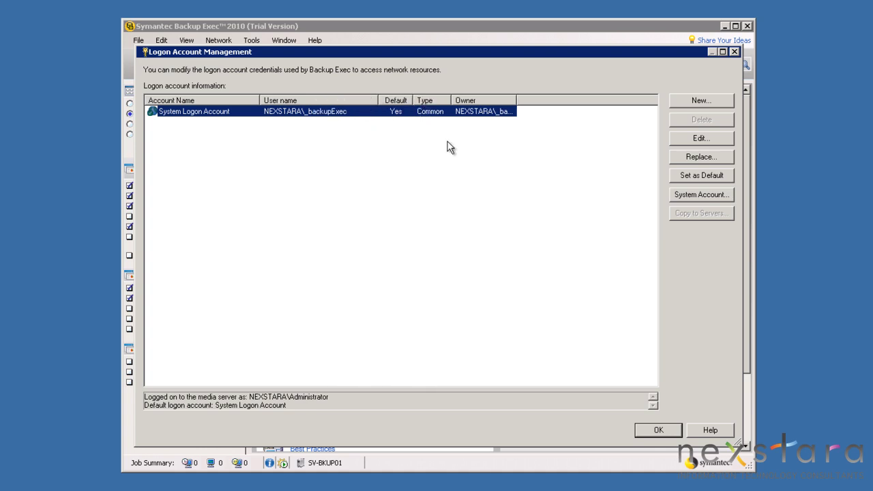
left_click_drag(516, 100, 574, 104)
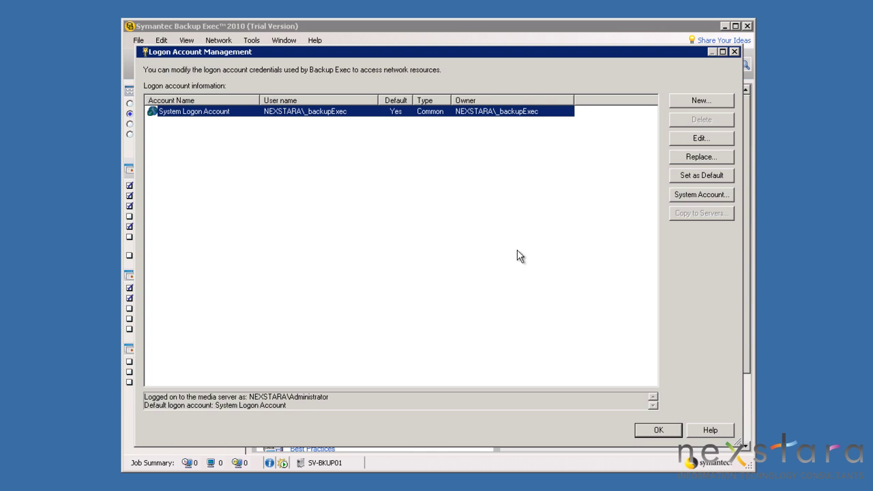
Close Logon Account Management and begin a new media set in the Media view
left_click(658, 429)
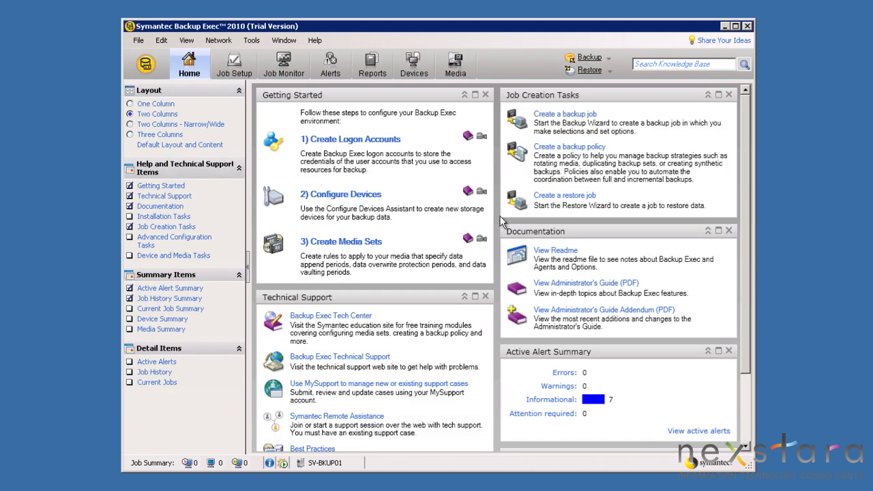
left_click(455, 65)
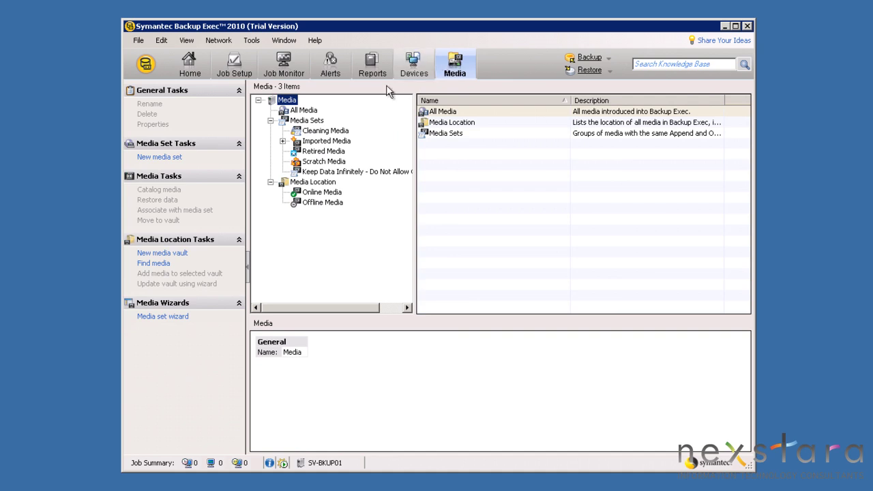
right_click(301, 121)
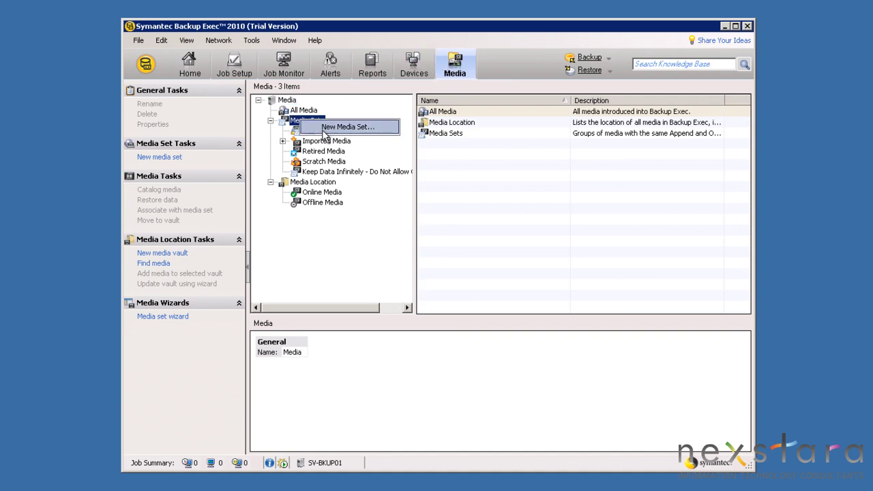
left_click(349, 128)
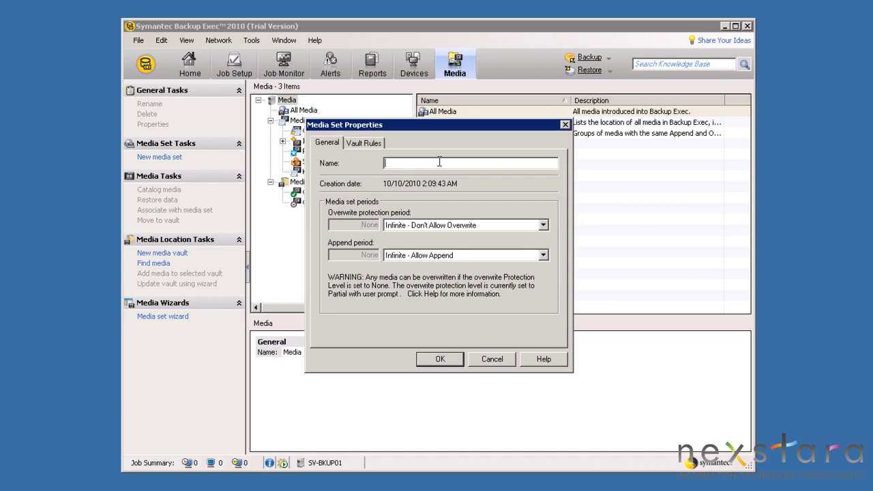
Name the set 'Yearly - 01 - Year End', keep Infinite overwrite protection, and set a 12-hour append period
type("Yearly - 01 - Year End")
left_click(417, 231)
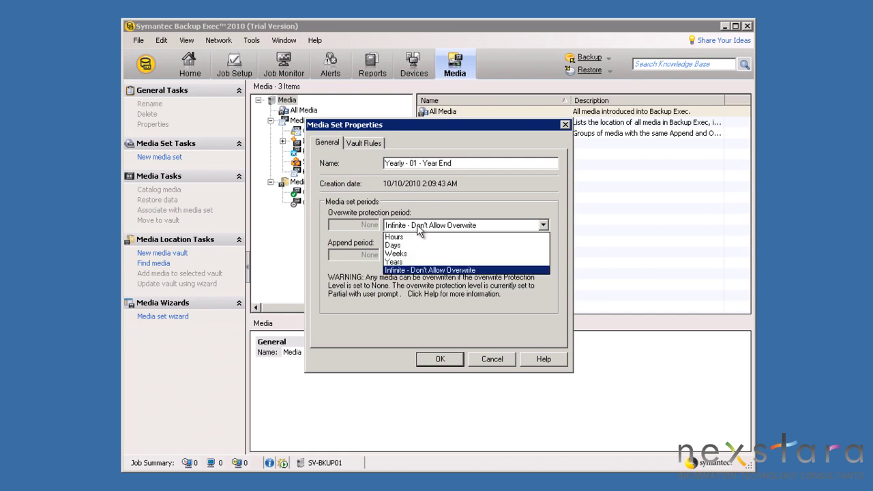
left_click(419, 230)
left_click(432, 255)
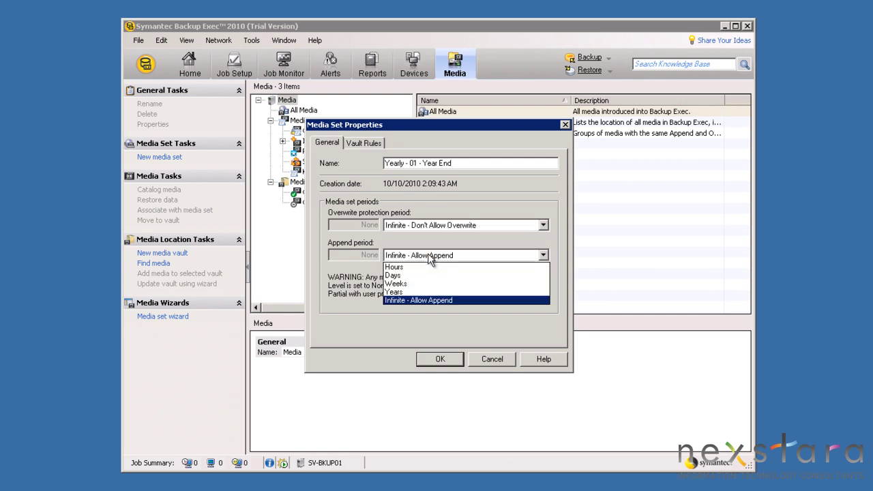
left_click(429, 267)
key("shift+Tab")
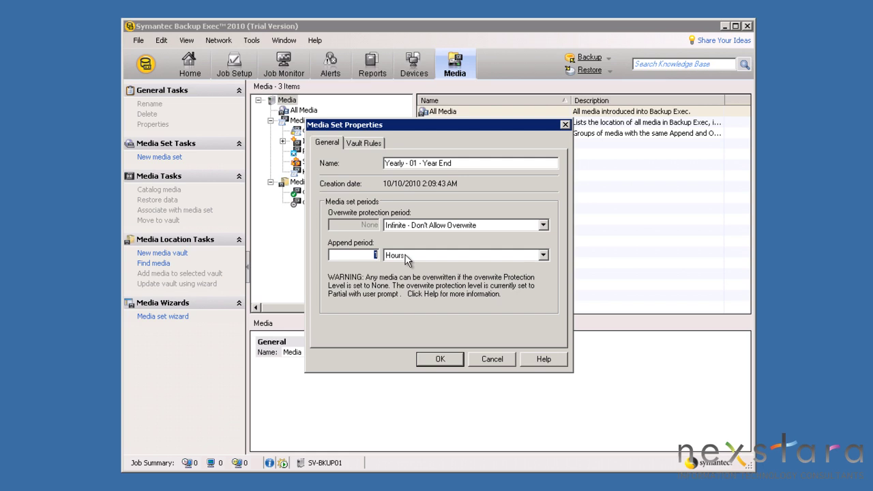
type("12")
left_click(440, 360)
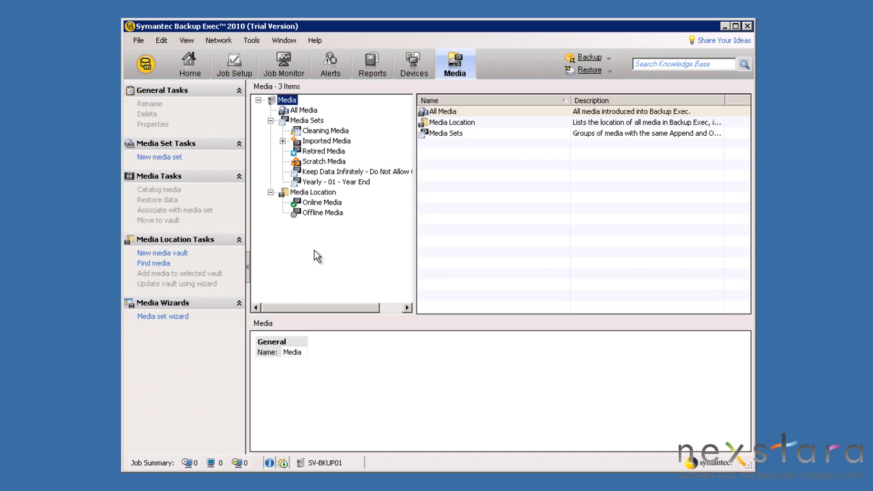
Review the Yearly set's details and create the Monthly - 01 - Month End media set
left_click(302, 182)
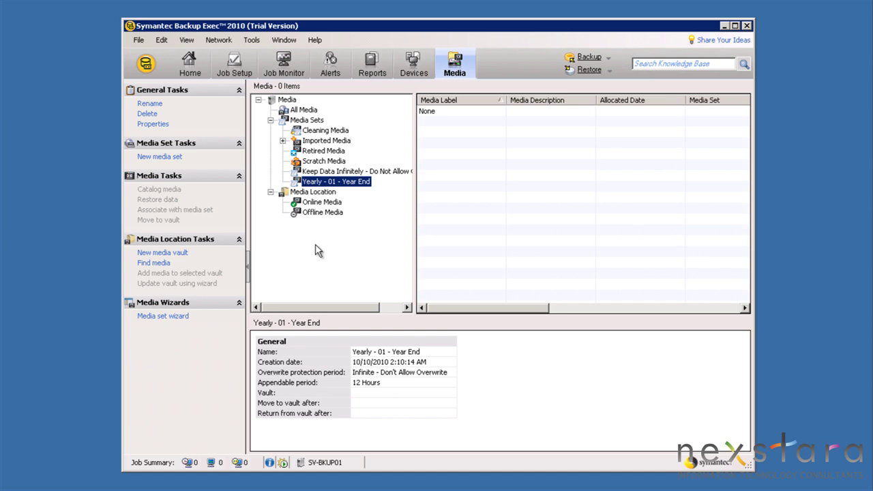
right_click(312, 123)
left_click(334, 127)
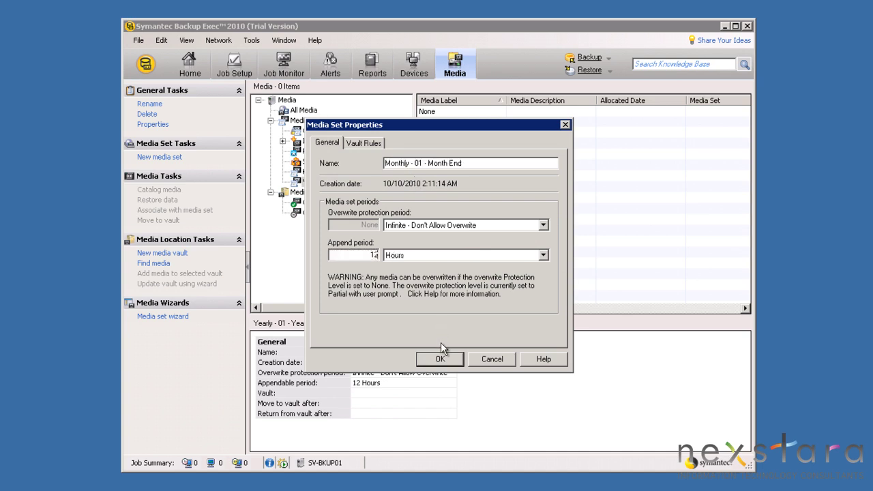
left_click(440, 359)
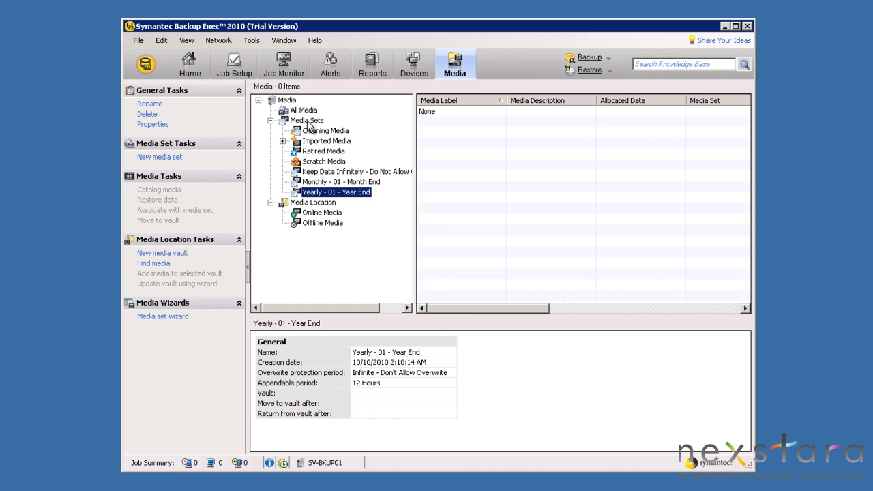
Create the Weekly - 06 - Saturday and Weekly - 05 - Friday media sets
right_click(308, 123)
left_click(328, 130)
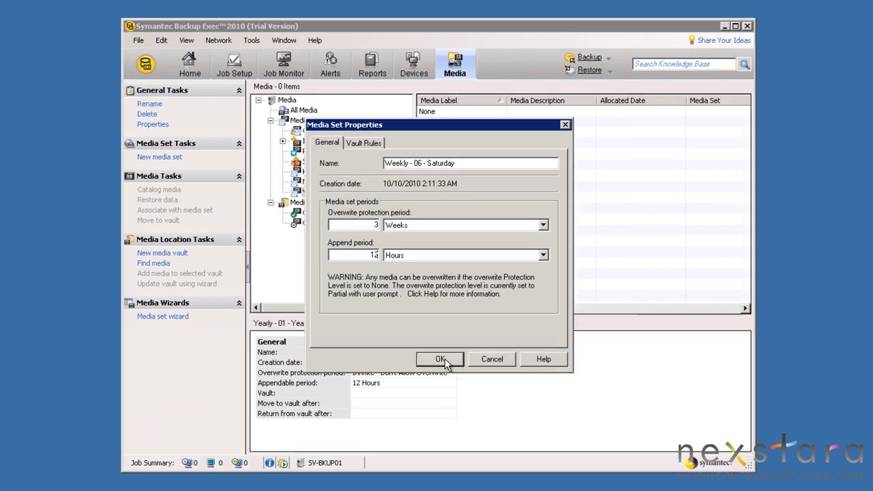
left_click(441, 358)
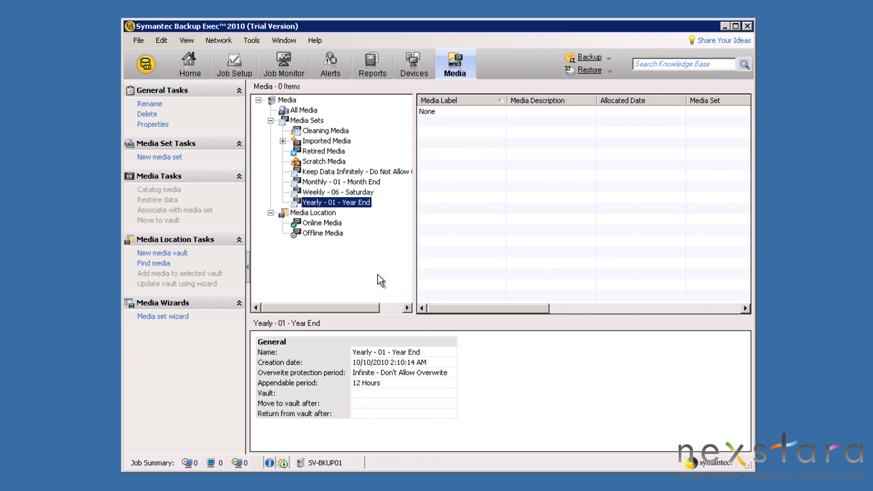
right_click(319, 123)
left_click(332, 130)
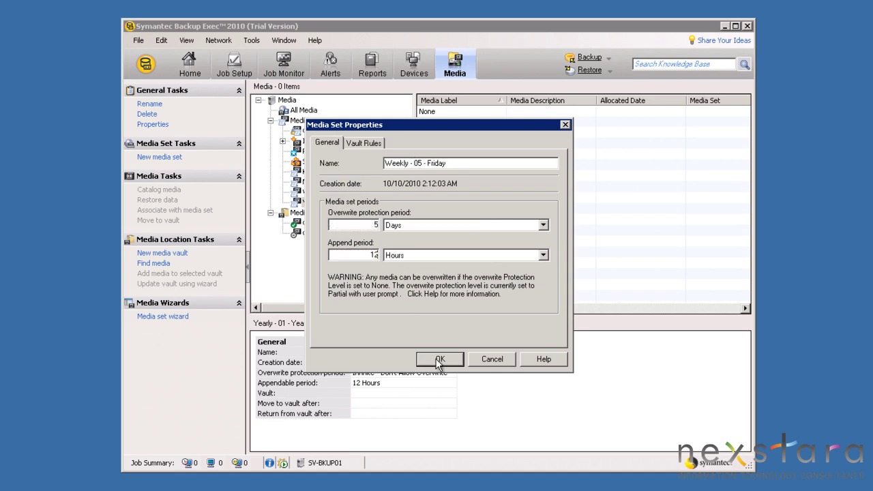
left_click(439, 359)
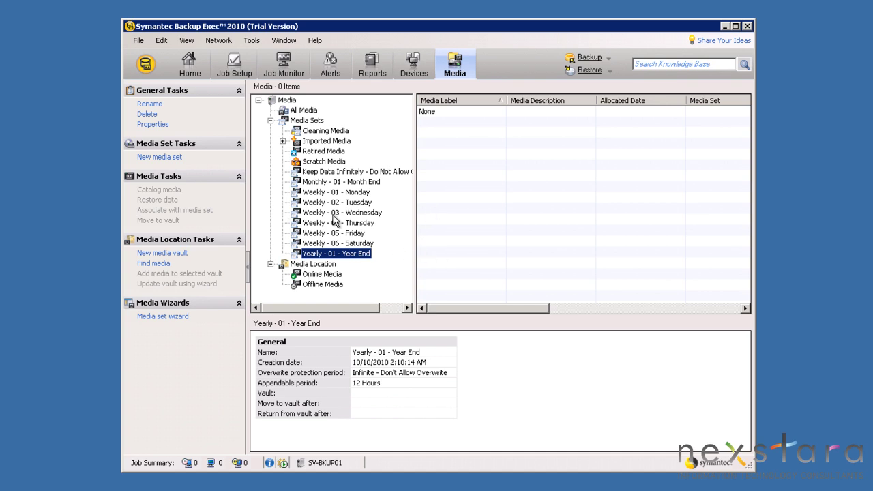
left_click(333, 193)
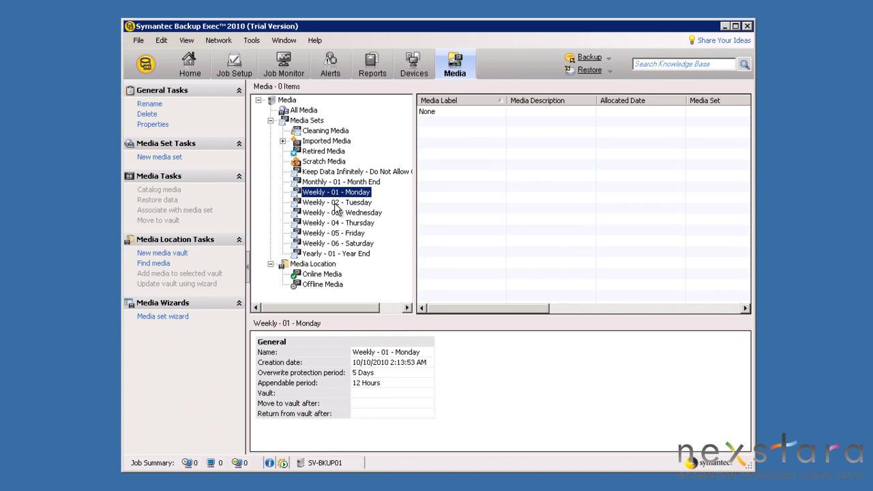
left_click(335, 203)
left_click(337, 212)
left_click(337, 224)
left_click(339, 233)
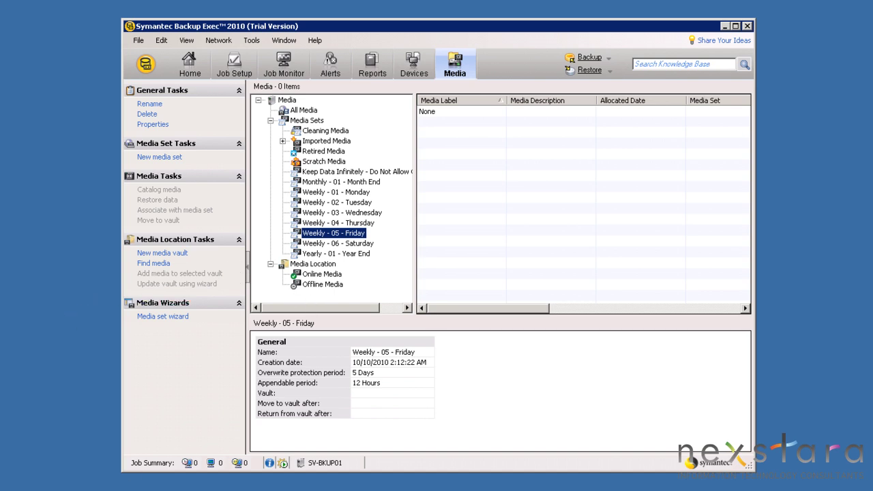
left_click(355, 253)
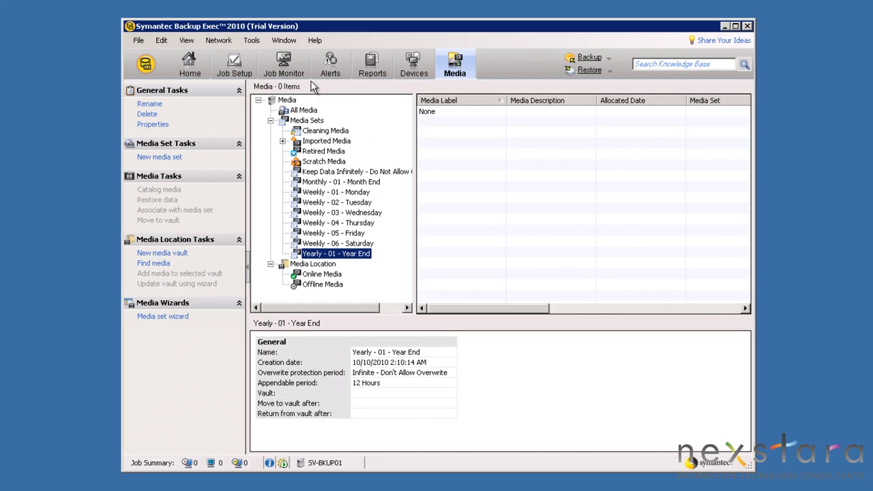
Define a backup-to-disk folder 'Weekly - 01 - Monday' on SV-BKUP01 at Z:\Backup\Backup Exec\Weekly - 01 - Monday
left_click(426, 71)
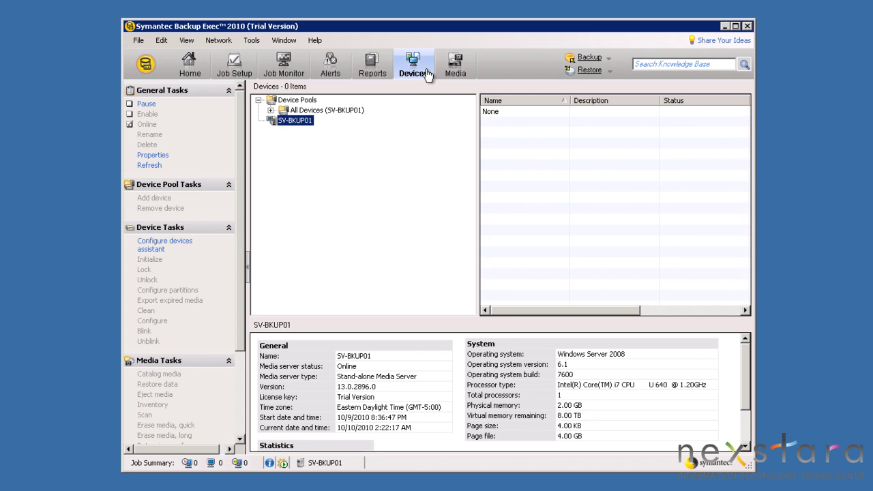
right_click(295, 120)
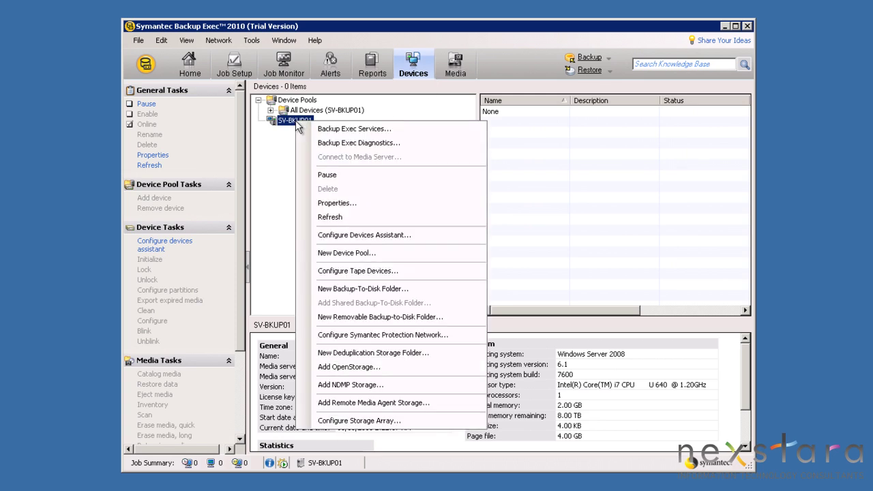
left_click(356, 287)
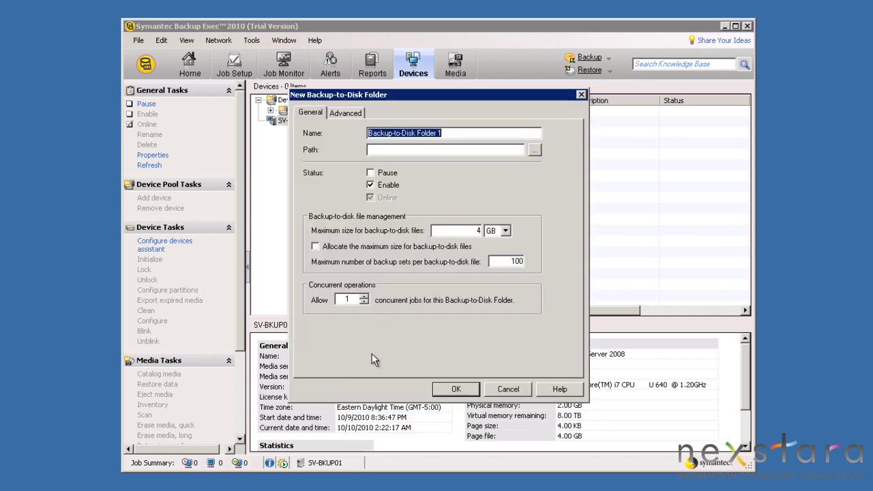
type("Weekly - 0")
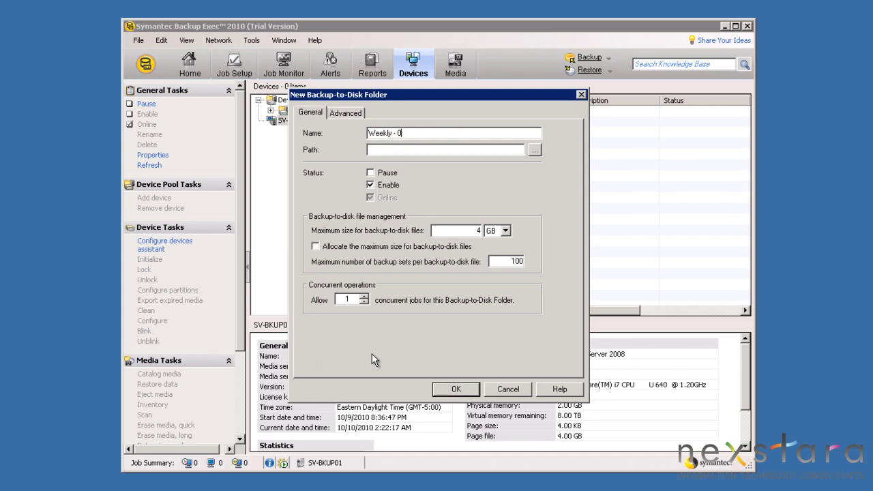
type("1 - Monday")
left_click(533, 151)
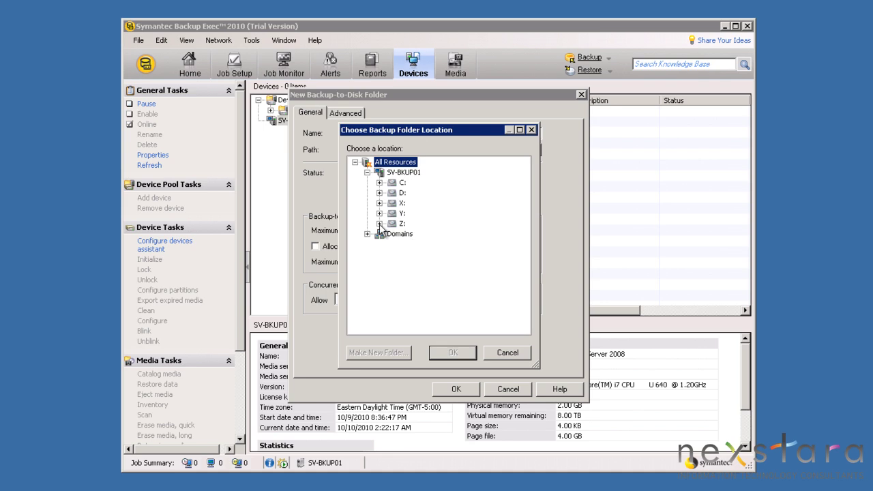
left_click(379, 223)
left_click(391, 234)
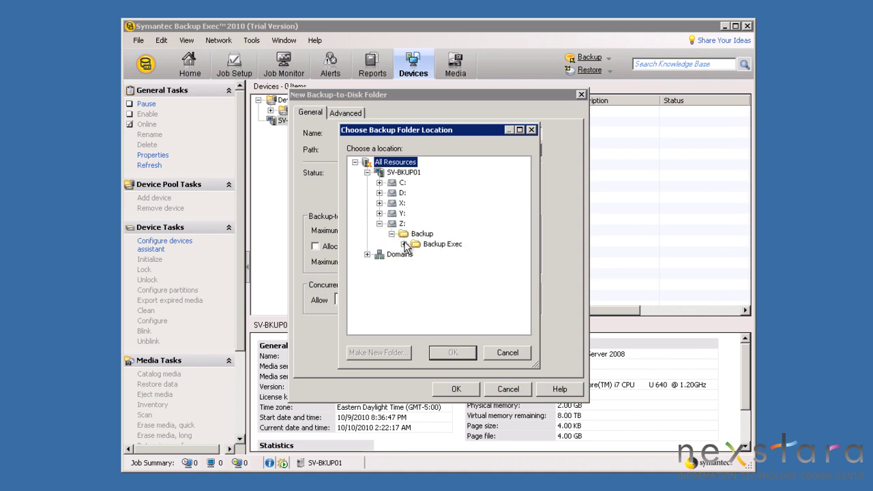
left_click(403, 243)
left_click(436, 254)
left_click(457, 352)
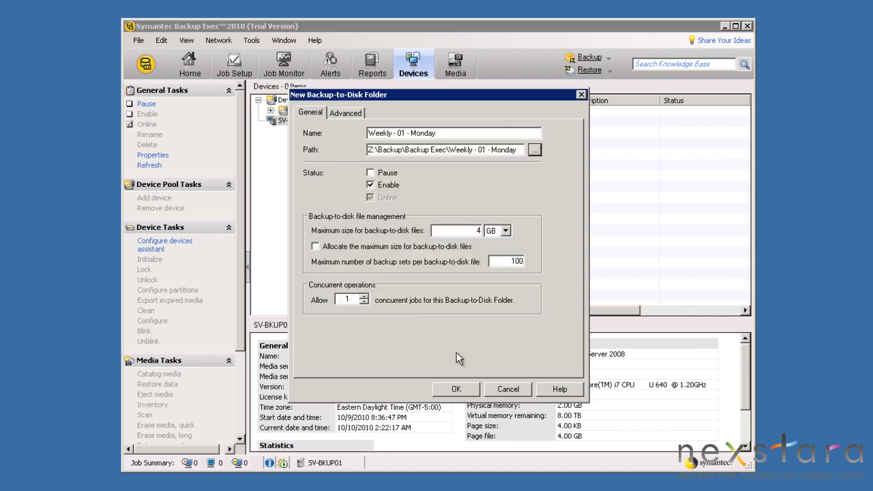
Enable the 5 GB low disk space threshold and create the weekly folder
left_click(345, 113)
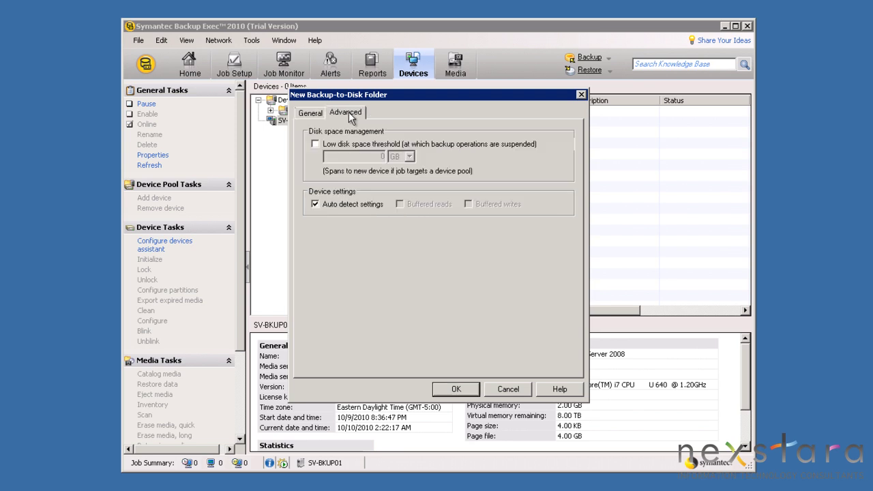
left_click(343, 144)
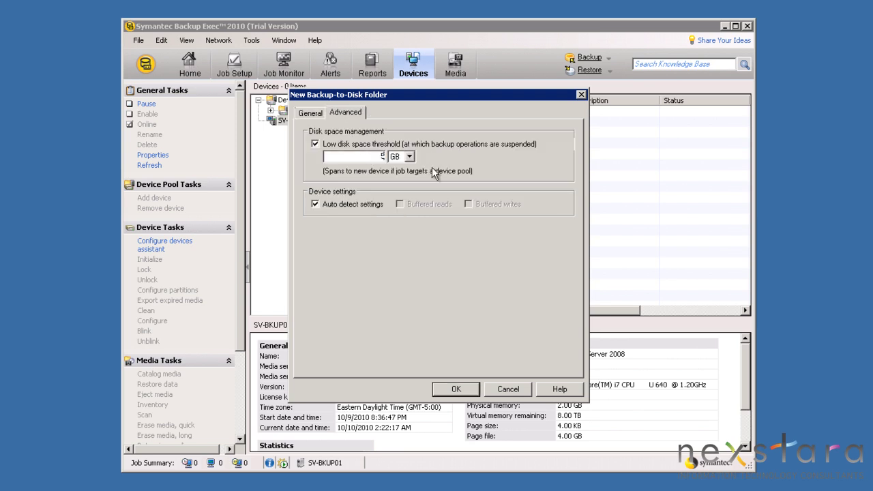
left_click(454, 389)
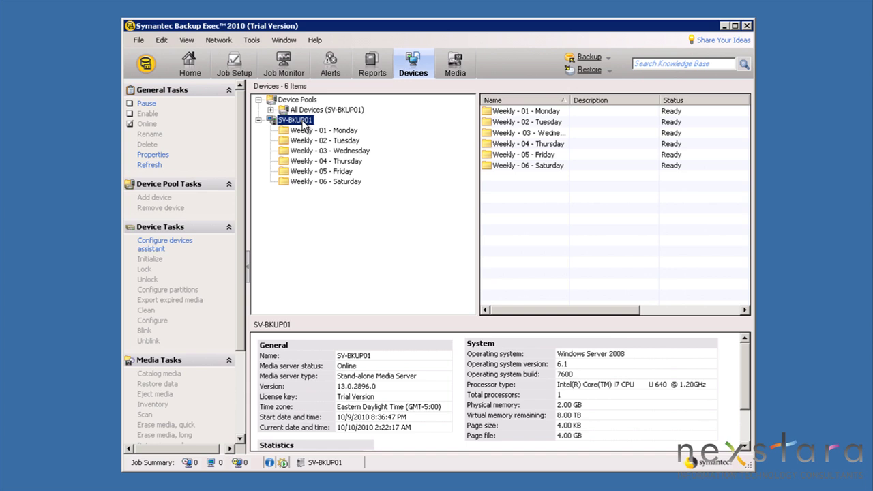
Create the Monthly - 01 - Month End backup-to-disk folder at Y:\Backup\Backup Exec\Monthly - 01 - Month End
right_click(304, 124)
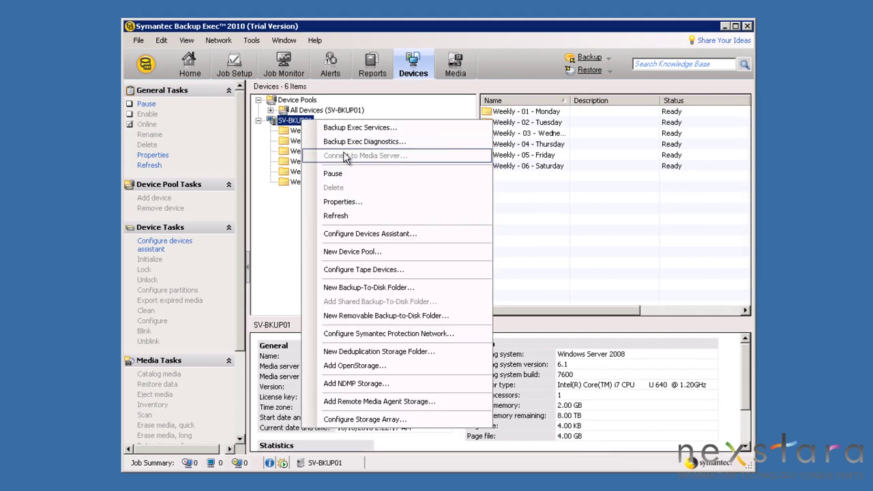
left_click(356, 288)
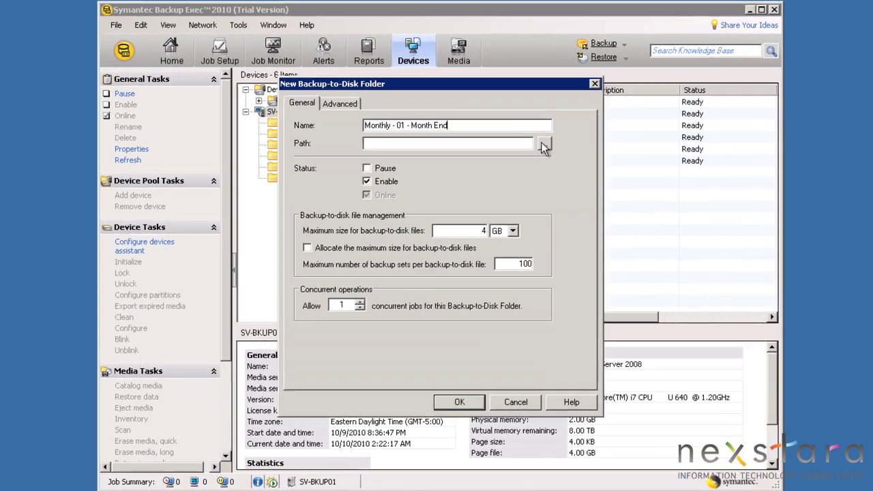
left_click(535, 149)
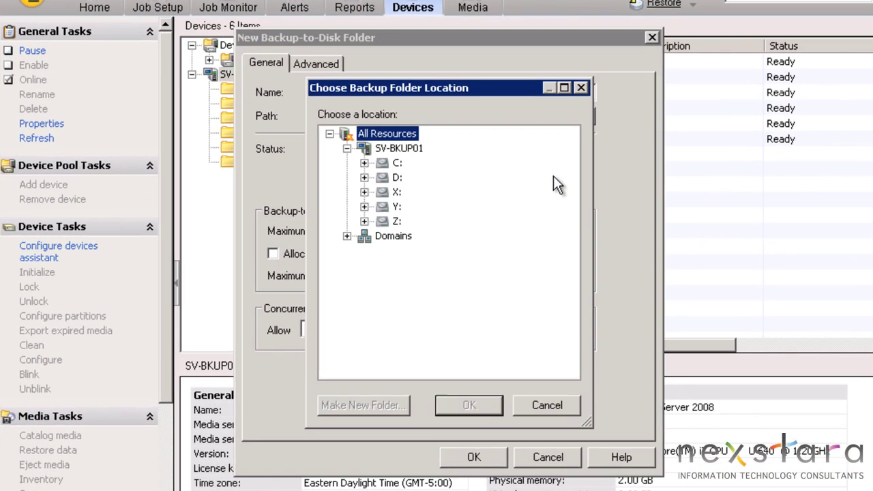
left_click(363, 206)
left_click(381, 221)
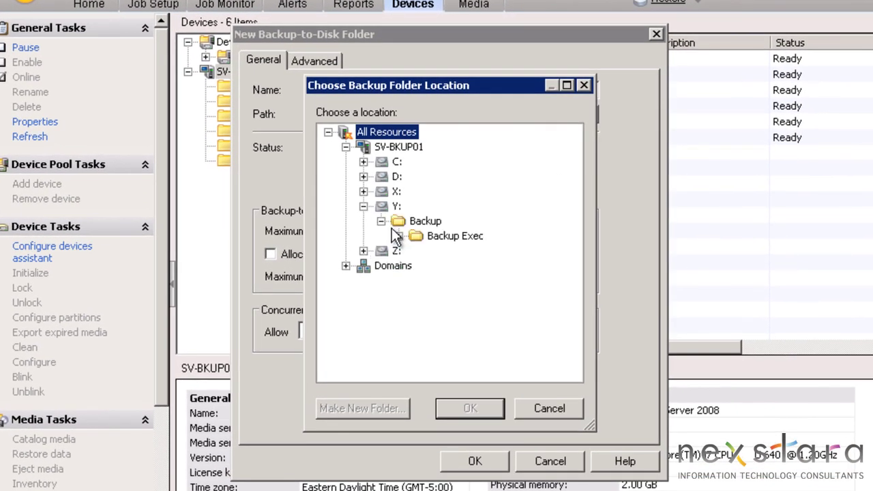
left_click(398, 235)
left_click(431, 255)
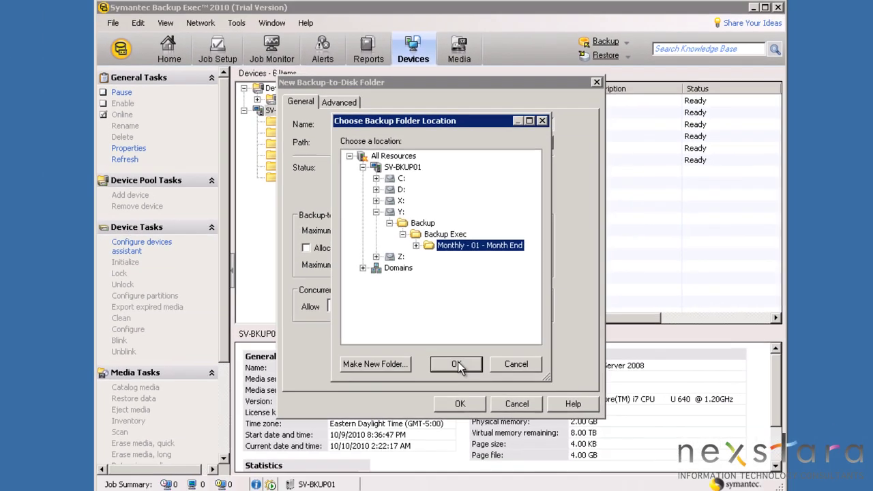
left_click(470, 408)
key("Return")
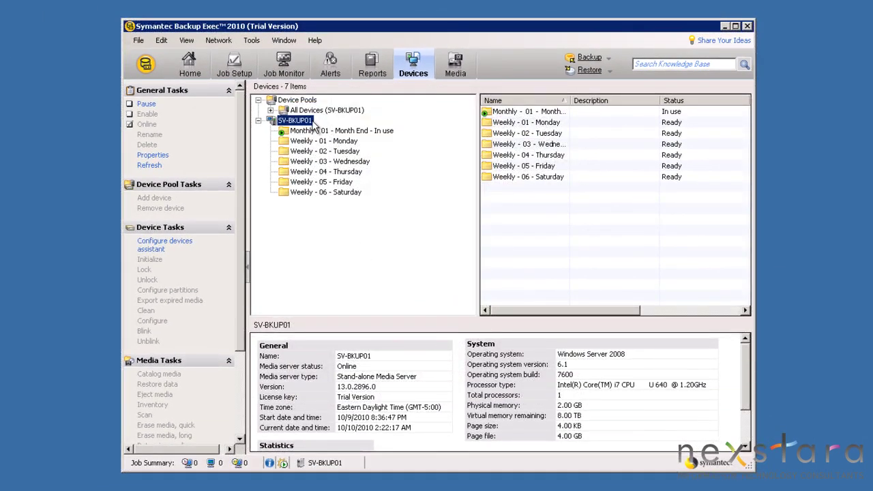
Create the Yearly - 01 - Year End backup-to-disk folder at X:\Backup\Backup Exec\Yearly - 01 - Year End
right_click(309, 121)
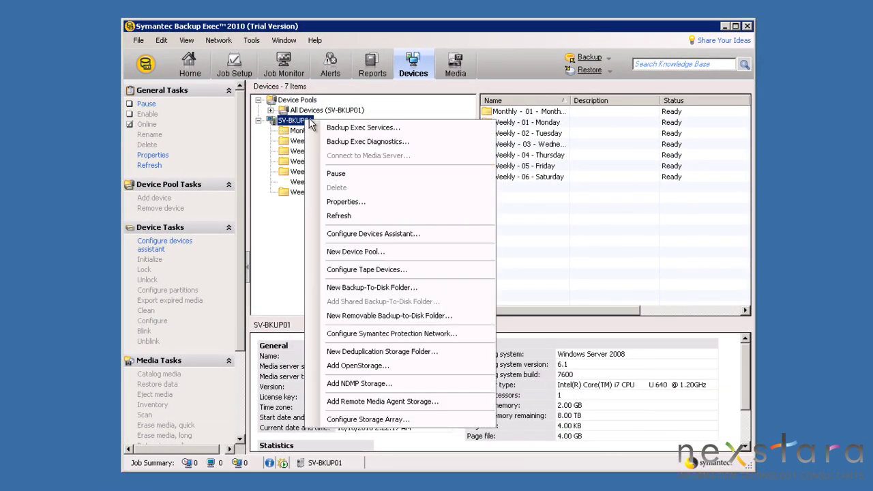
left_click(382, 287)
type("Yearly - 01 - Year End")
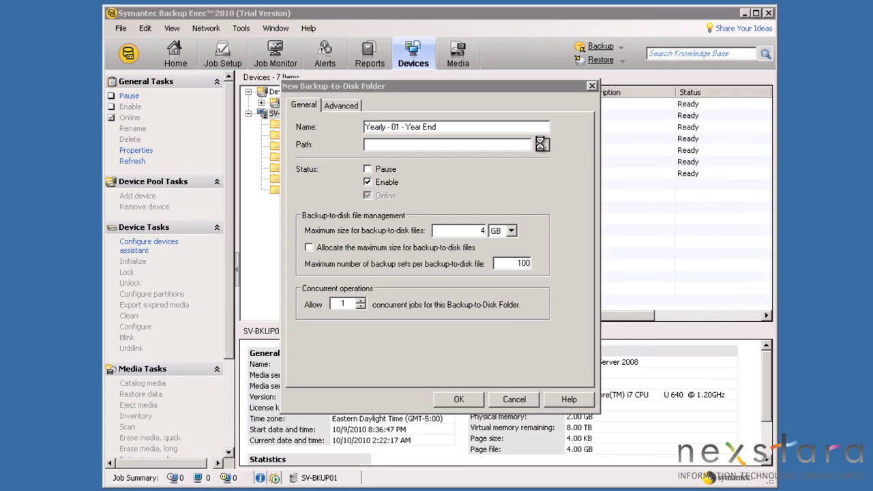
left_click(535, 150)
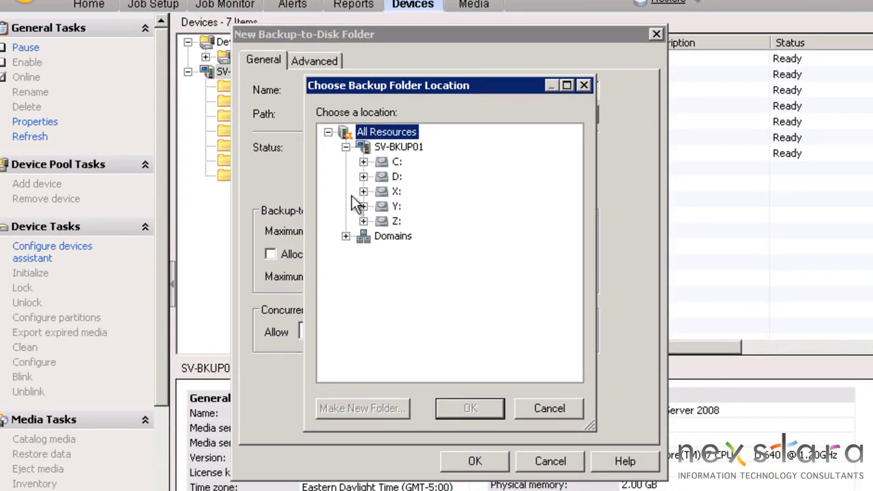
left_click(363, 191)
left_click(380, 206)
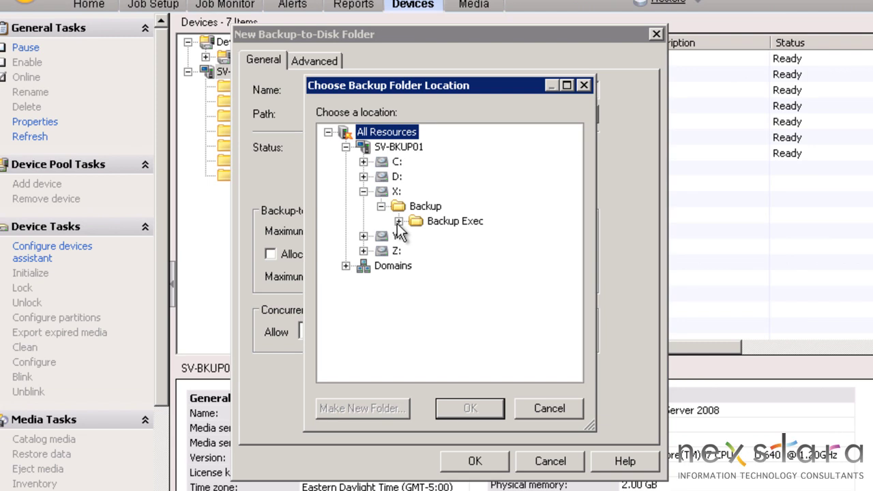
left_click(399, 221)
left_click(450, 237)
left_click(482, 411)
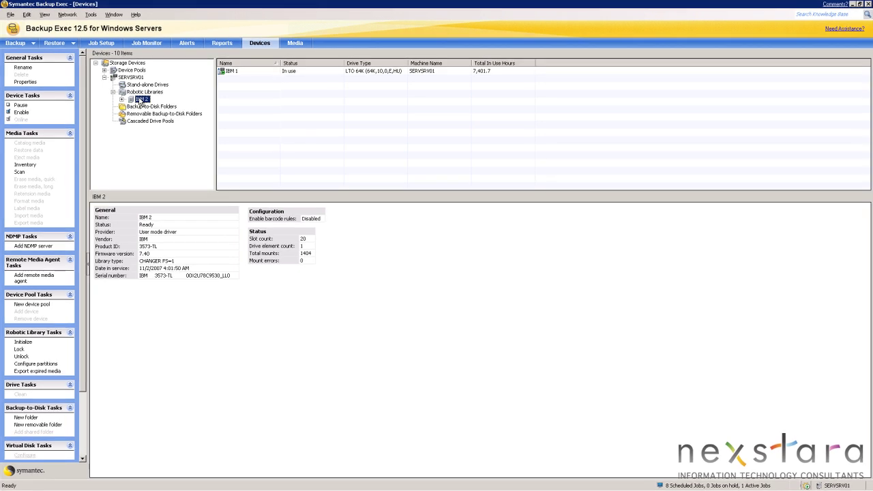
Configure IBM 2 partitions starting at slots 1, 2, 3, 4, 5 and 7
right_click(140, 101)
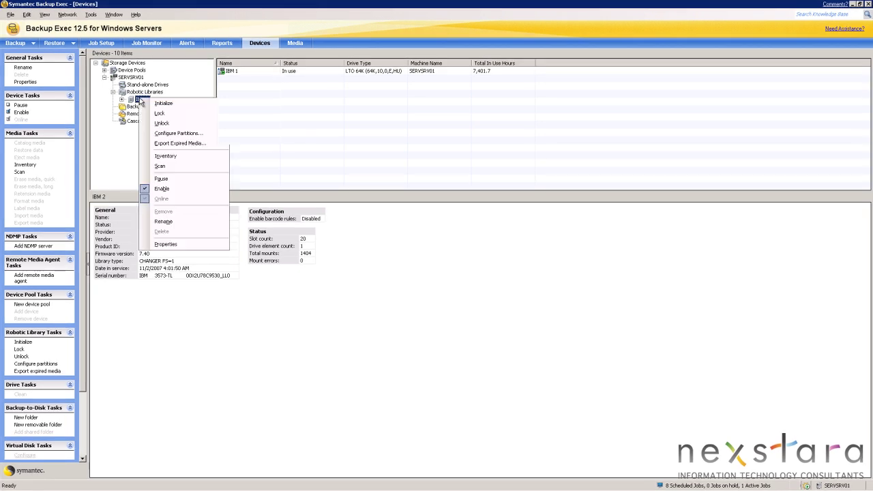
left_click(174, 135)
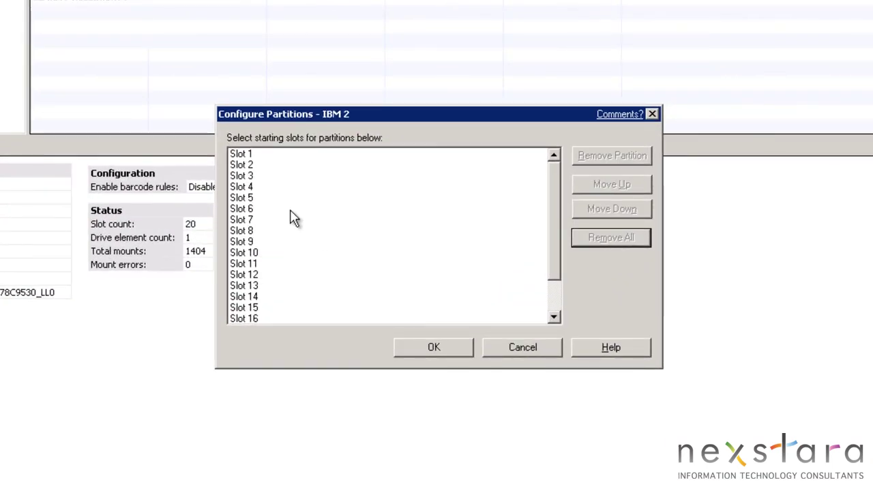
left_click(250, 155)
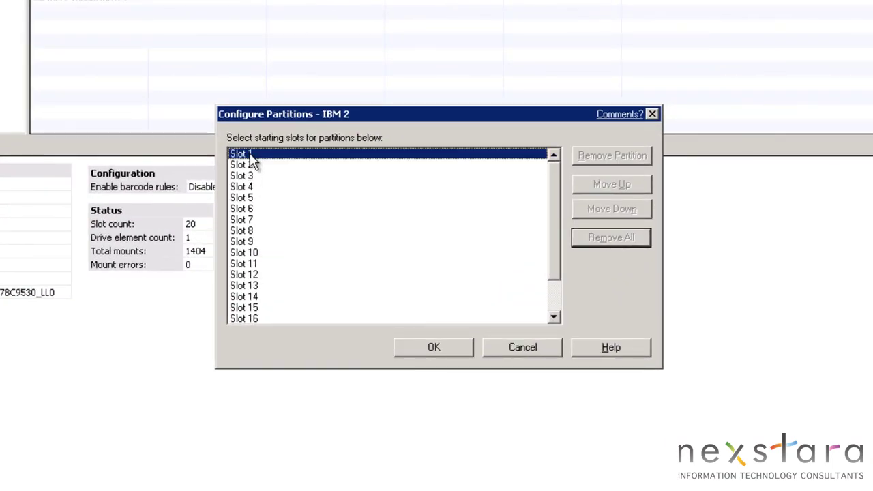
left_click(253, 177)
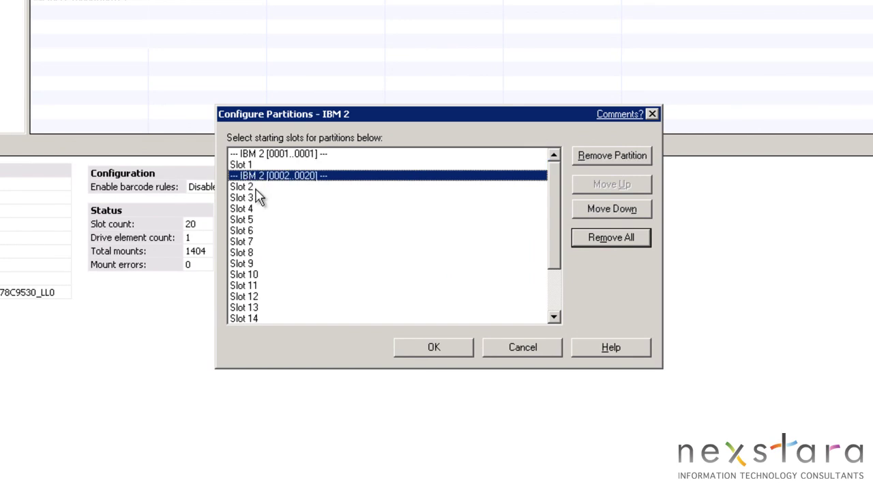
left_click(250, 196)
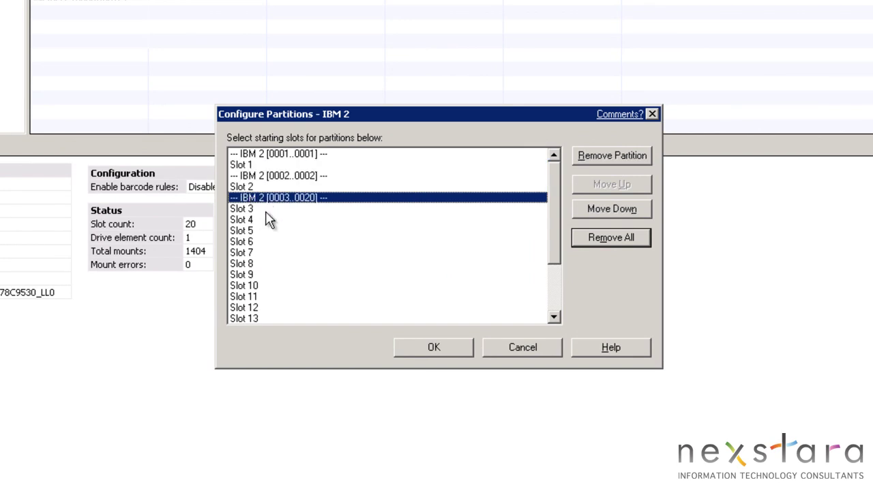
left_click(249, 221)
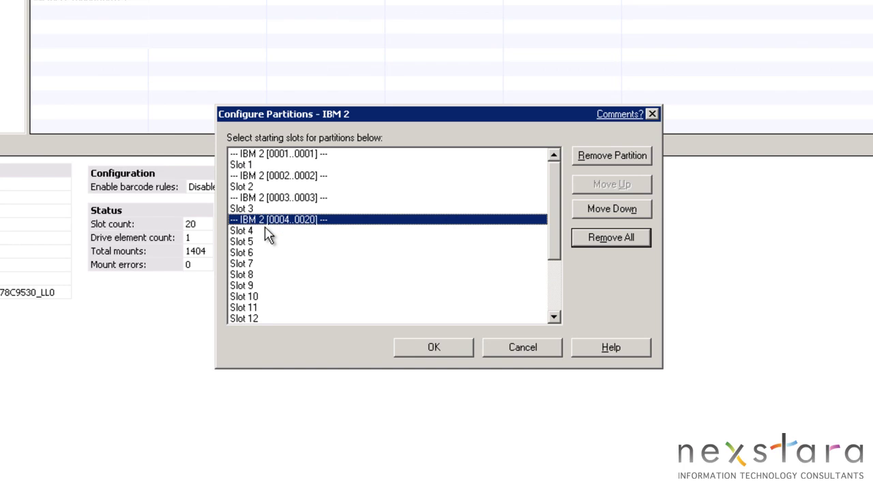
left_click(249, 242)
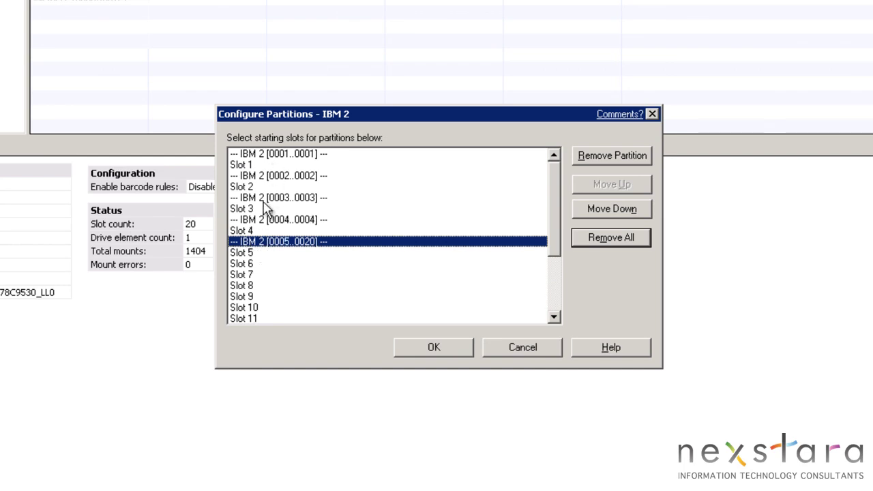
left_click(250, 276)
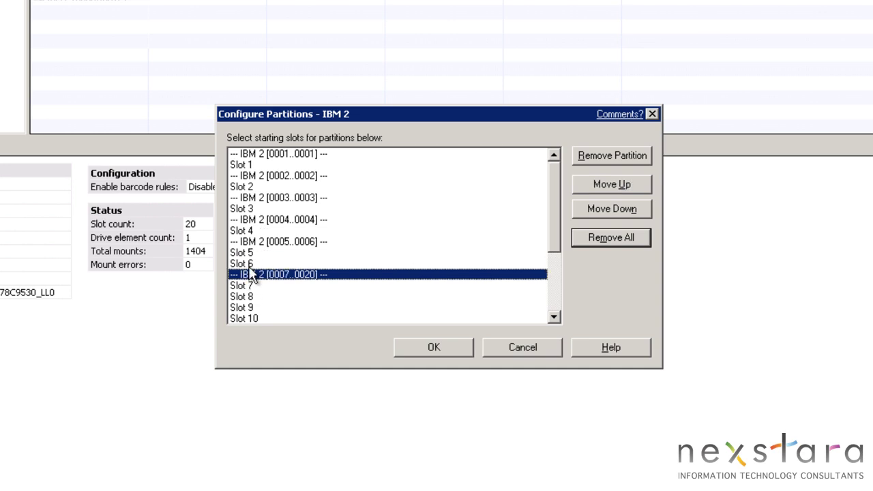